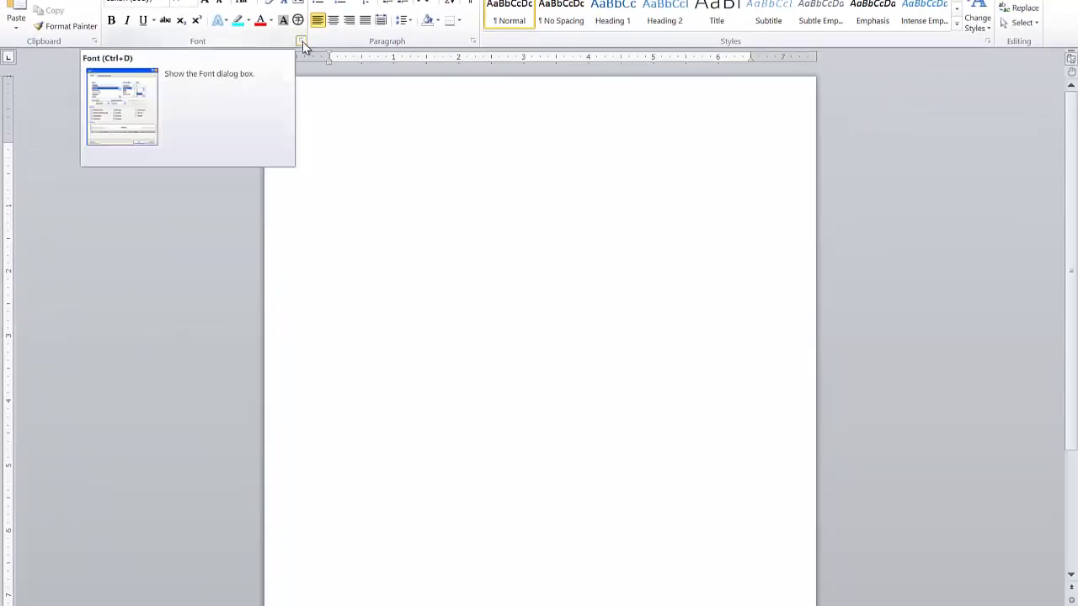
Step: Open Word's full Font settings, close them unchanged, and return to the blank Excel worksheet
click(301, 43)
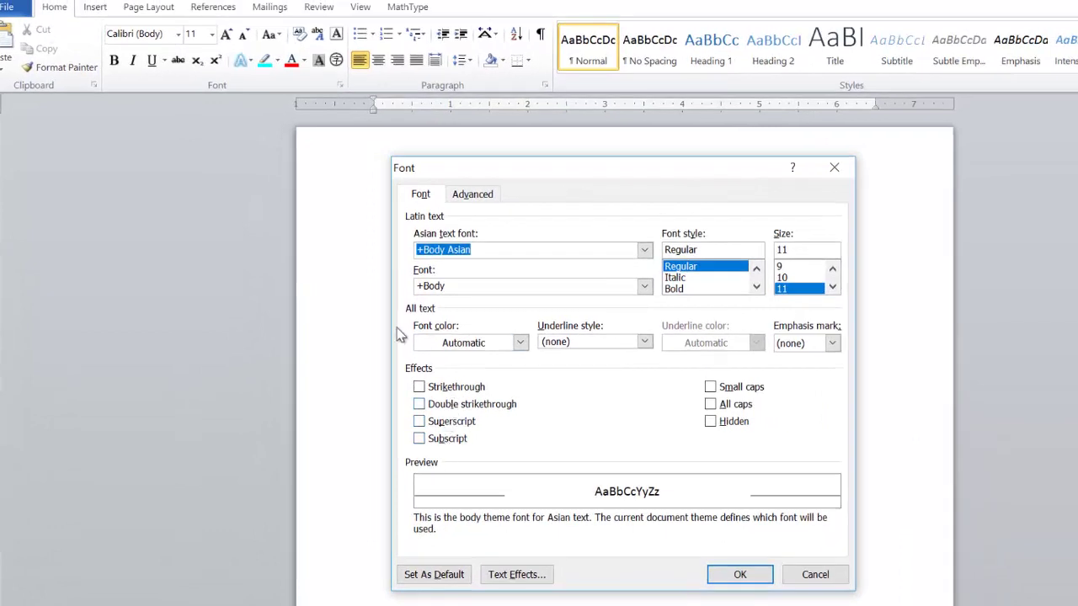
click(738, 574)
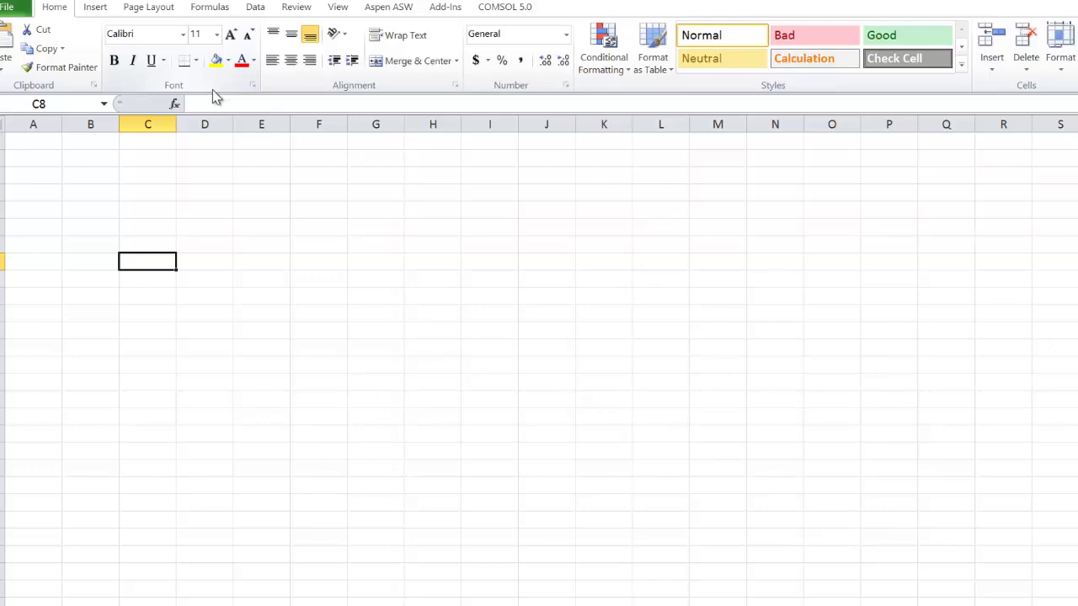
Step: Open Format Cells on the Font tab from the Font group launcher
click(255, 88)
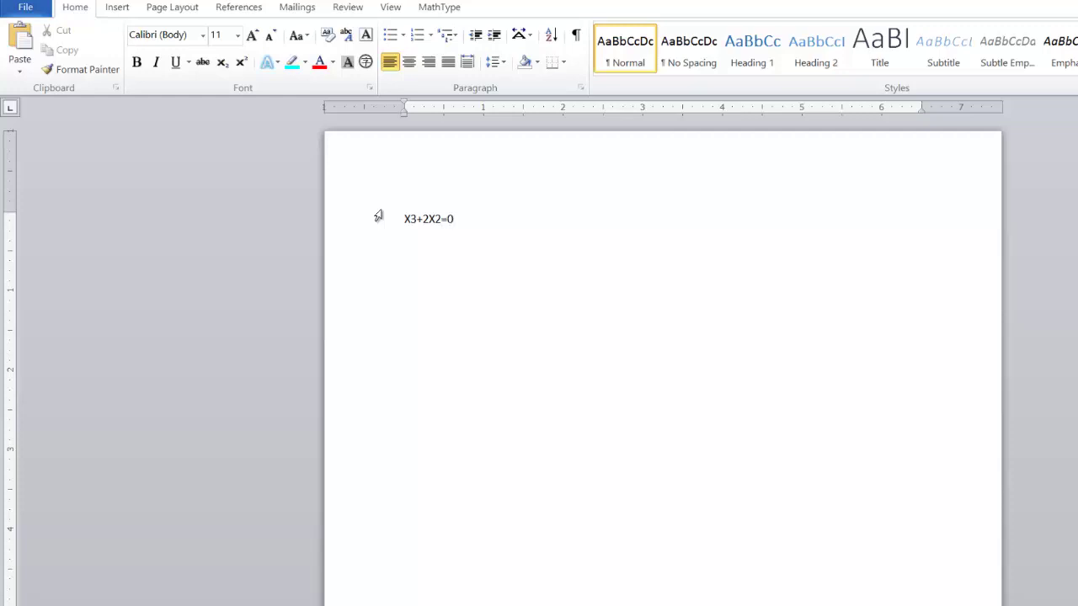
Step: Select the entire X3+2X2=0 line in the Word document
click(384, 218)
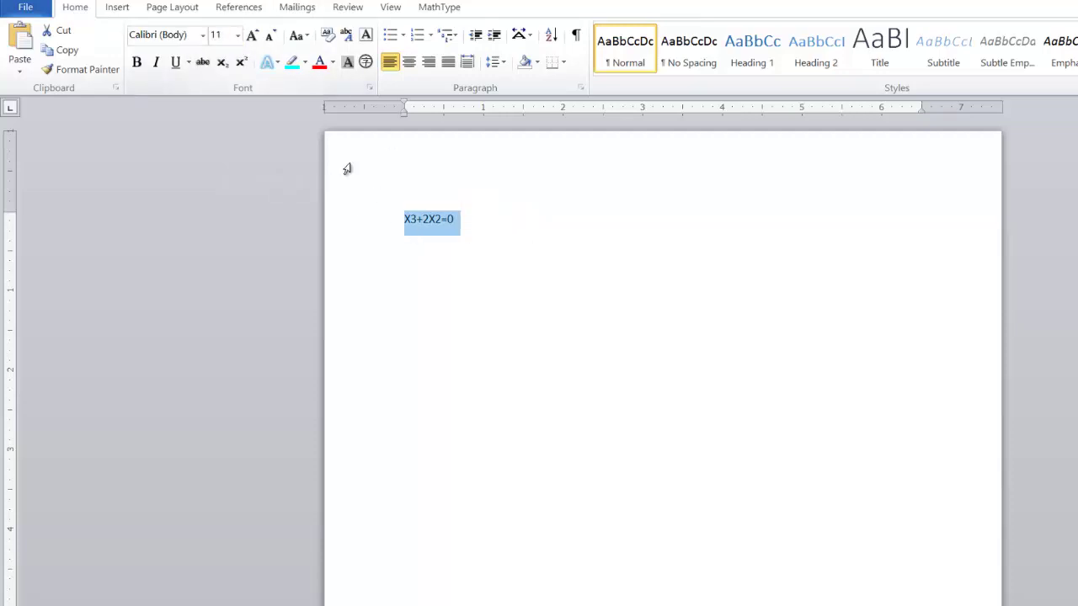
Step: Make the equation 36 pt, push it down several lines and centre it
click(237, 34)
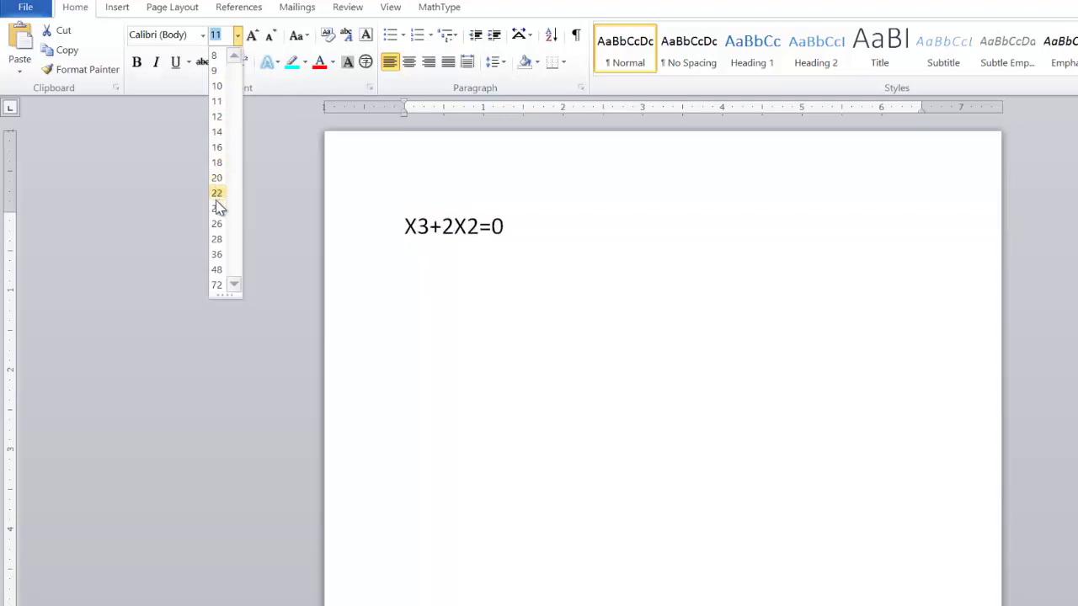
click(217, 256)
click(412, 199)
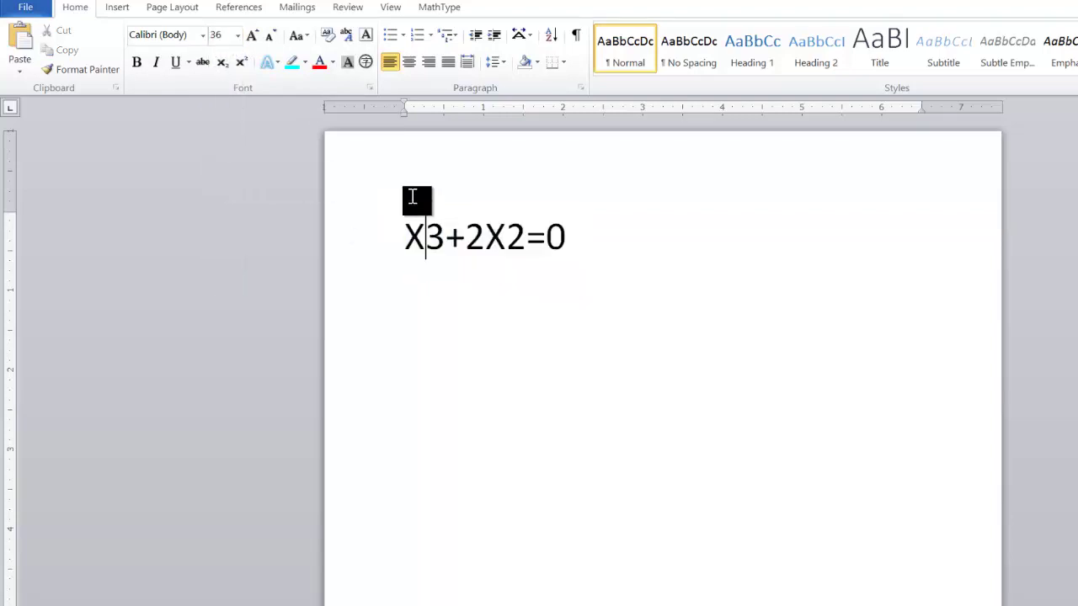
click(404, 234)
key(Return)
key(Return)
key(Return)
key(Return)
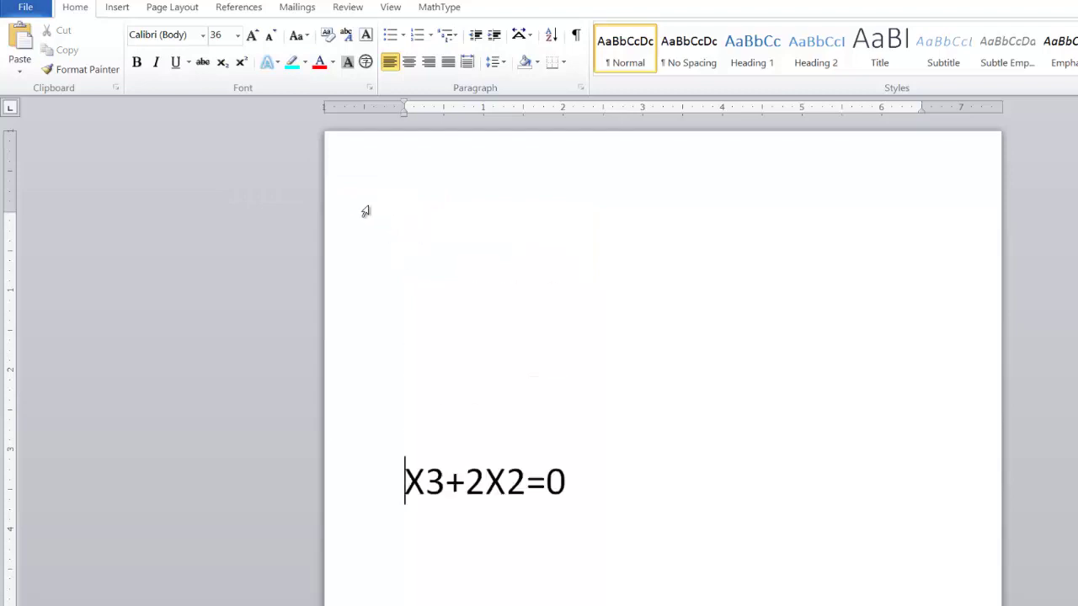
click(408, 61)
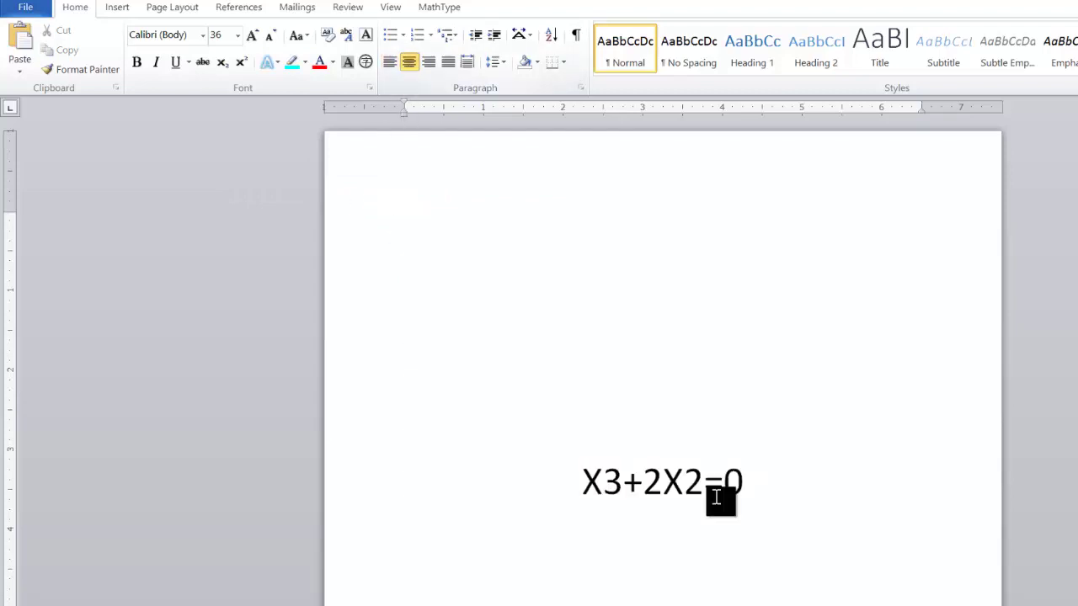
Step: Select the 3 and the 2 together and make them superscript exponents
click(750, 527)
drag(602, 493, 627, 495)
ctrl+click(692, 490)
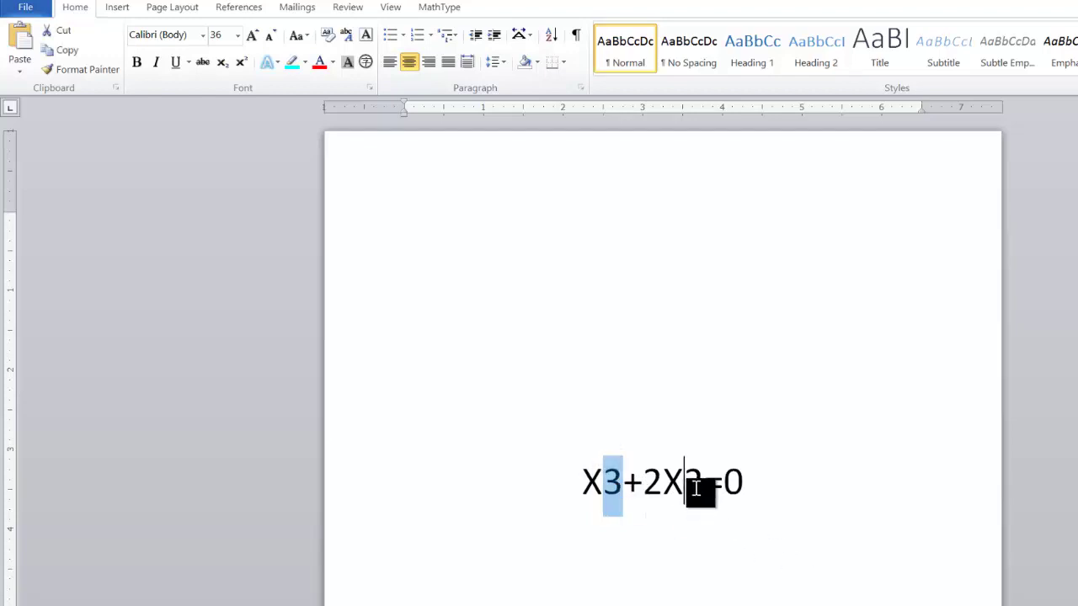
drag(695, 490, 711, 493)
click(241, 61)
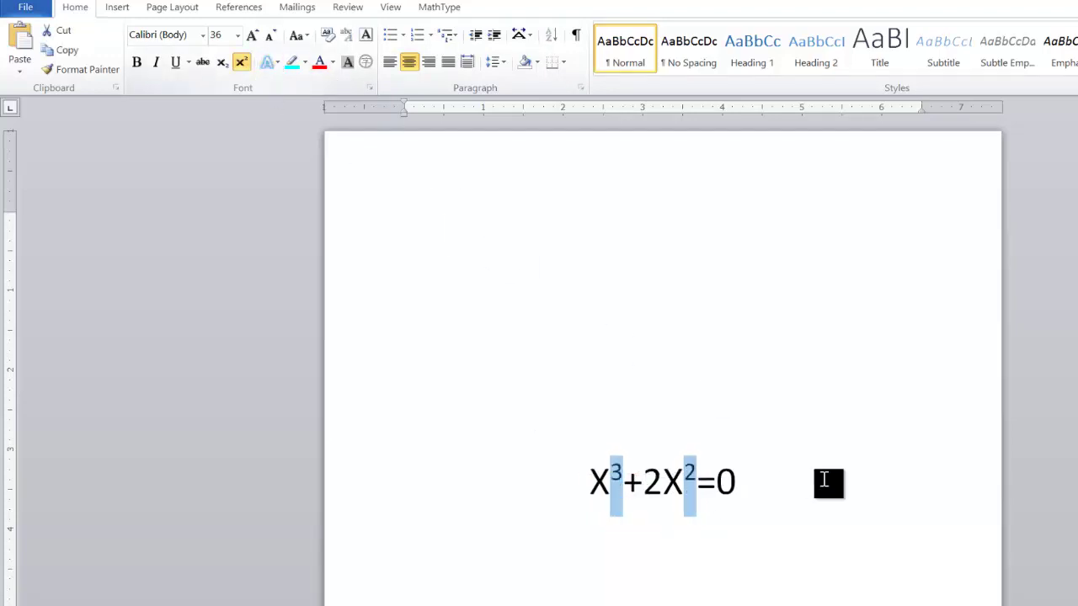
click(859, 540)
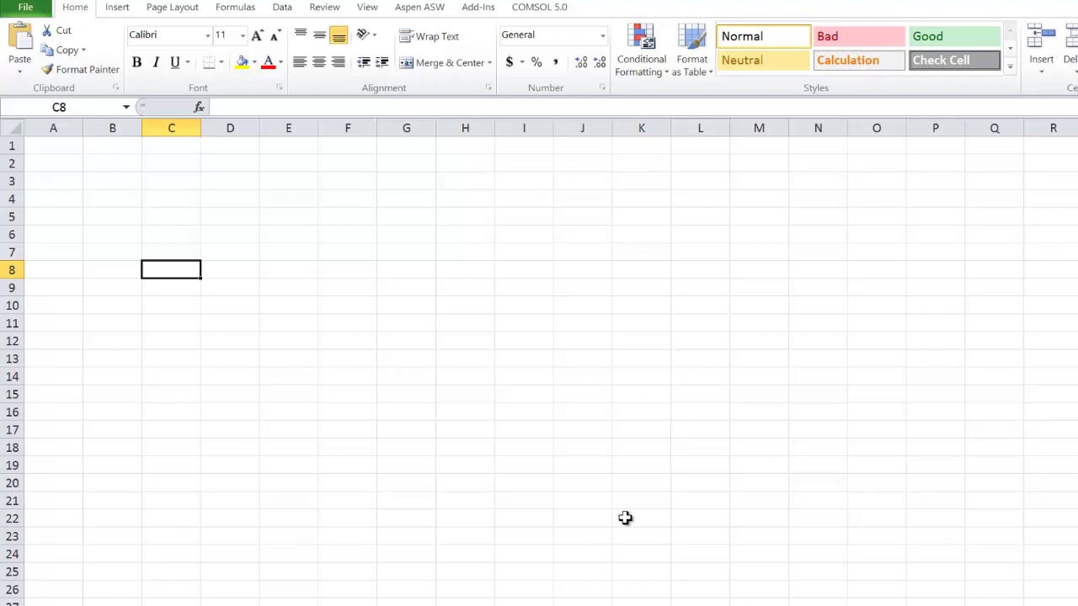
Step: Copy the superscripted X³+2X²=0 equation from the Word page
click(250, 418)
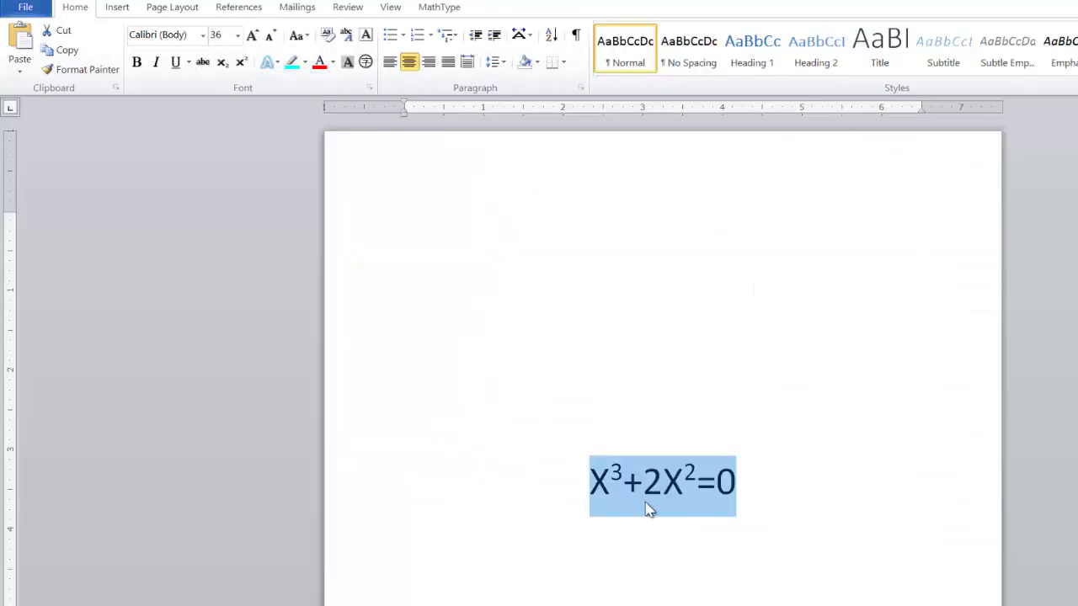
right_click(642, 497)
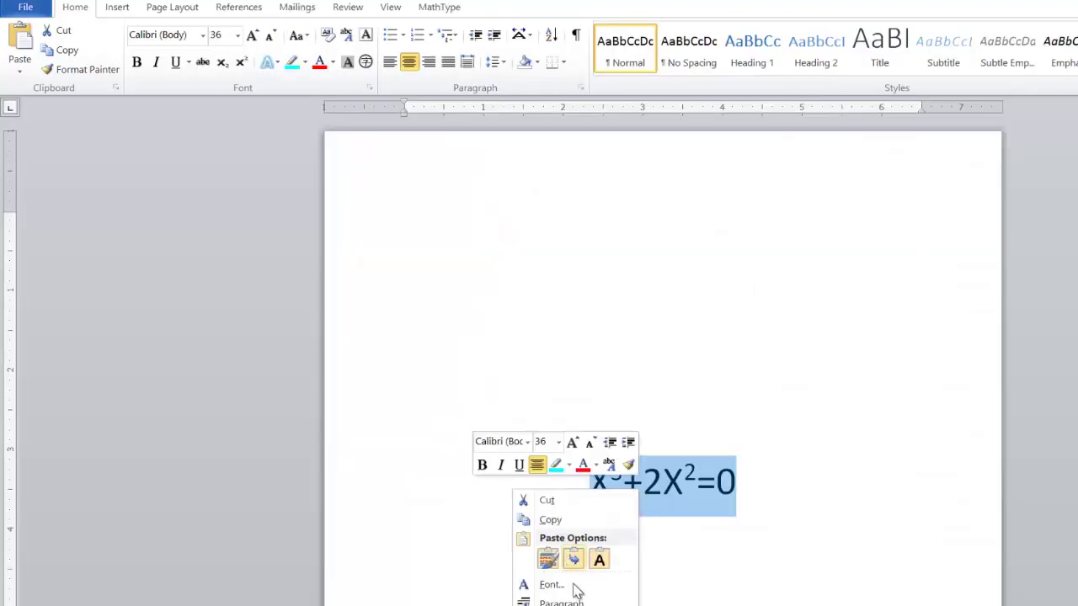
click(549, 519)
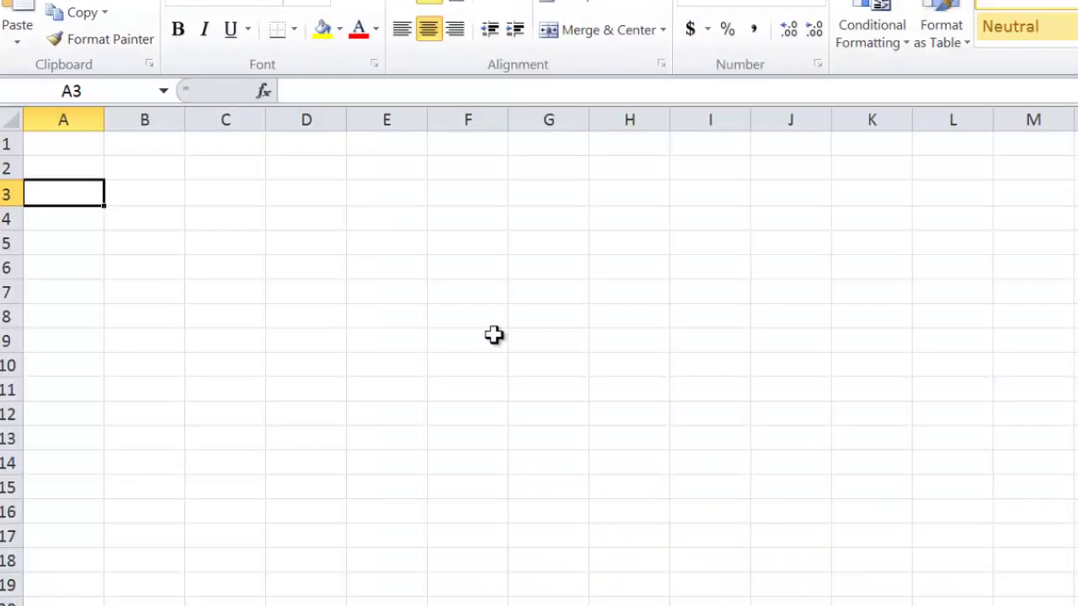
Step: Paste X³+2X²=0 into cell A3 and set its text to 12 pt
click(53, 192)
key(ctrl+v)
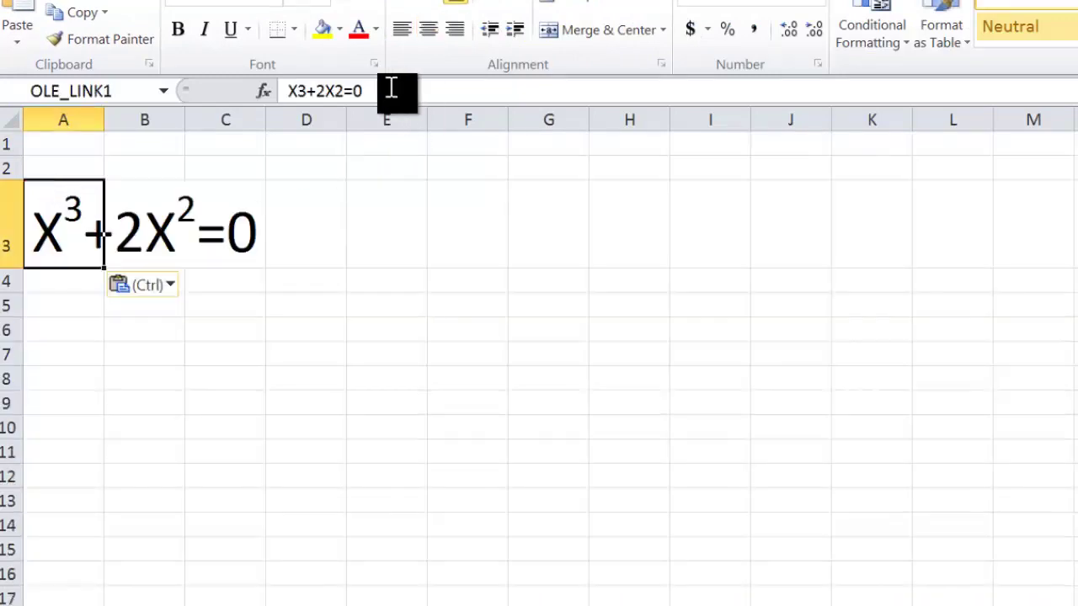
drag(391, 90, 266, 90)
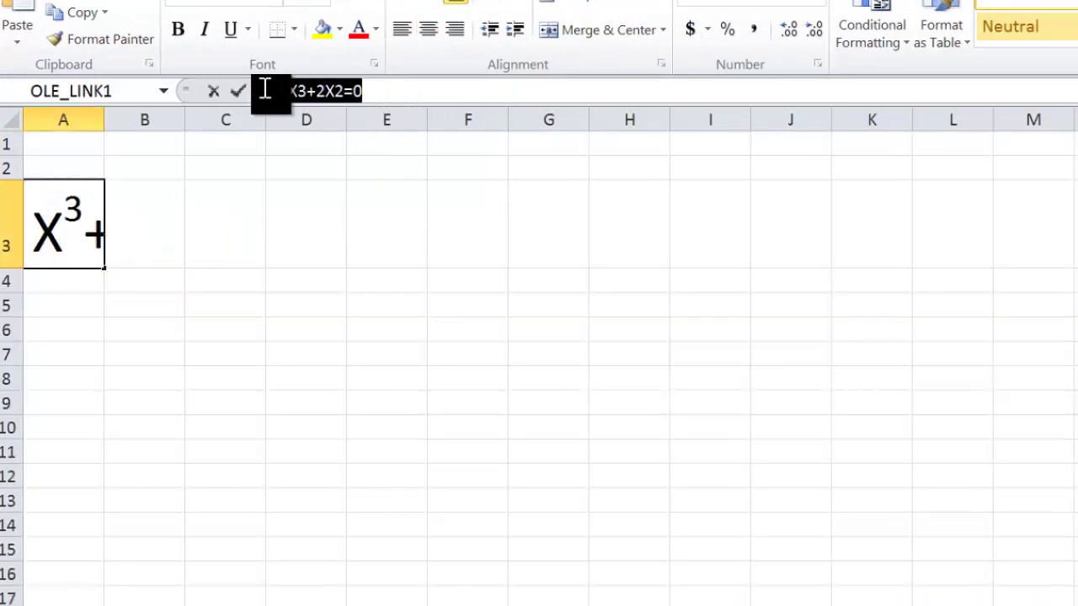
click(323, 2)
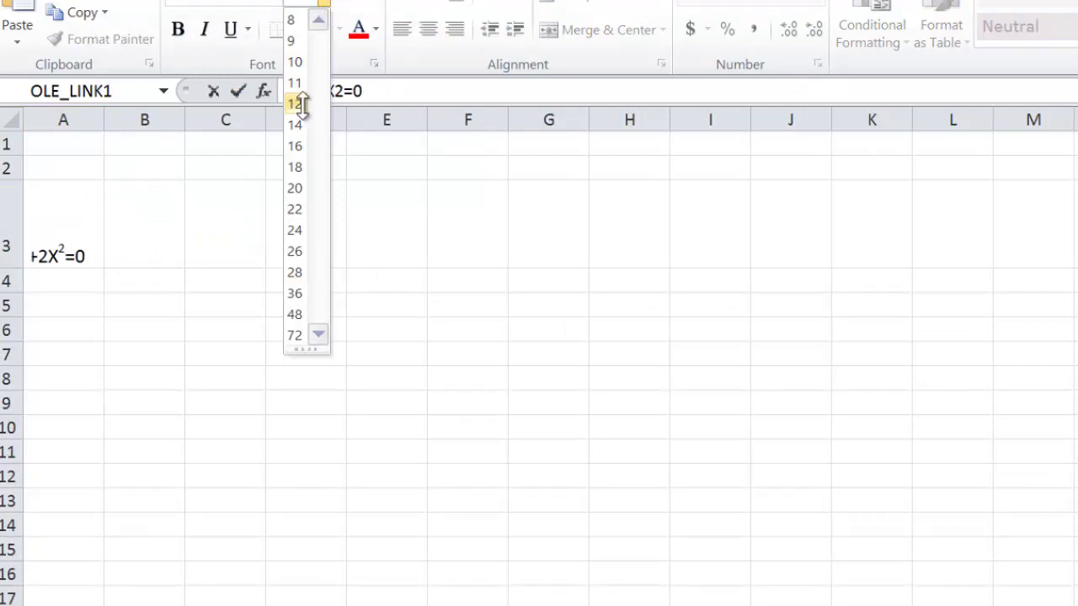
click(301, 104)
drag(305, 221, 306, 271)
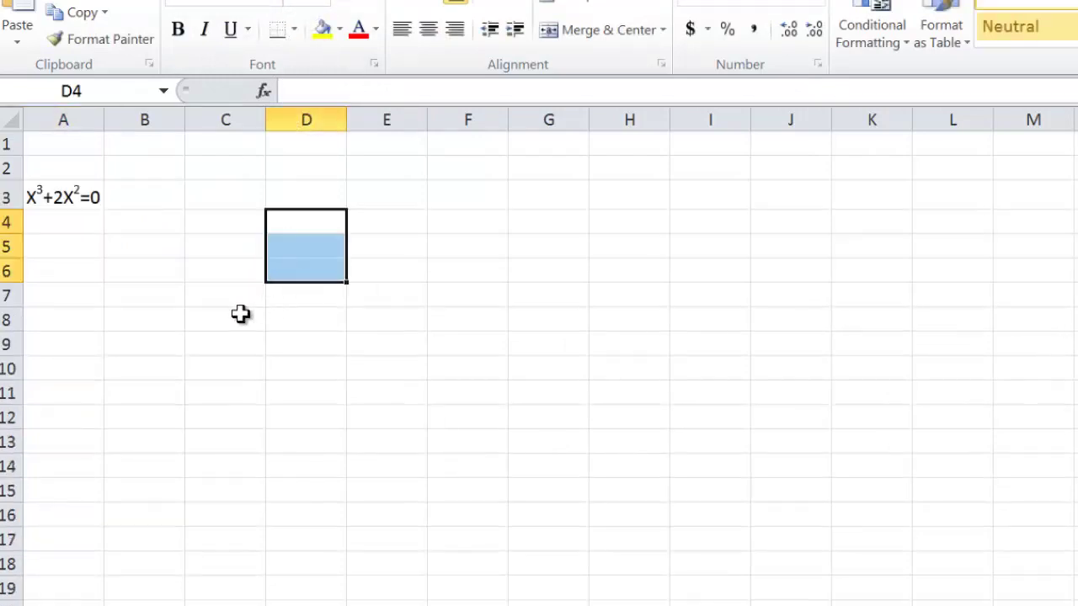
click(344, 449)
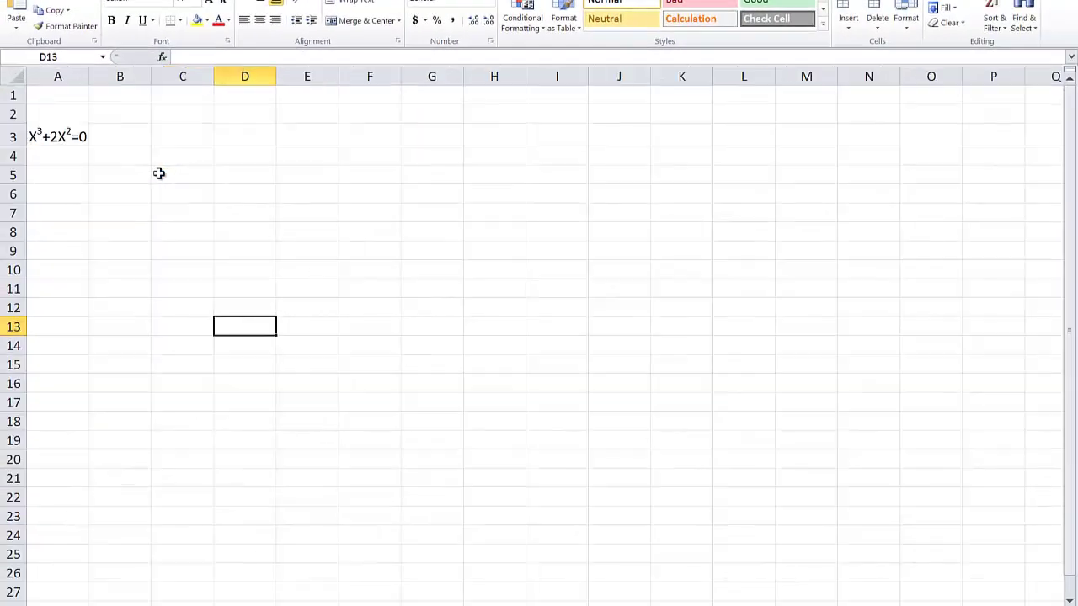
Step: Type X3+2X2=0 as plain text into cell A5
scroll(159, 173, up, 8)
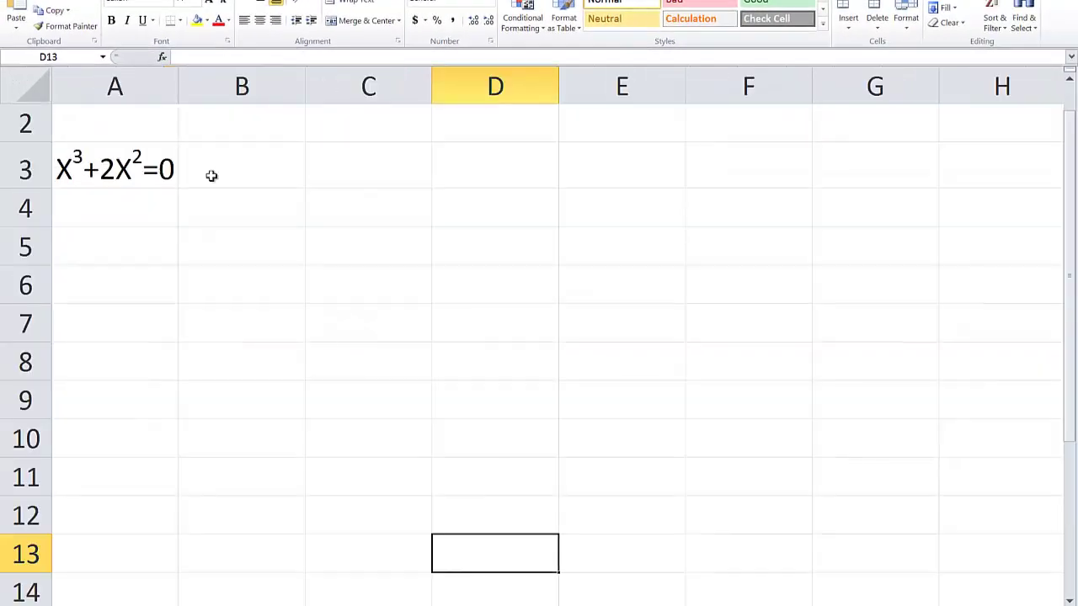
click(88, 248)
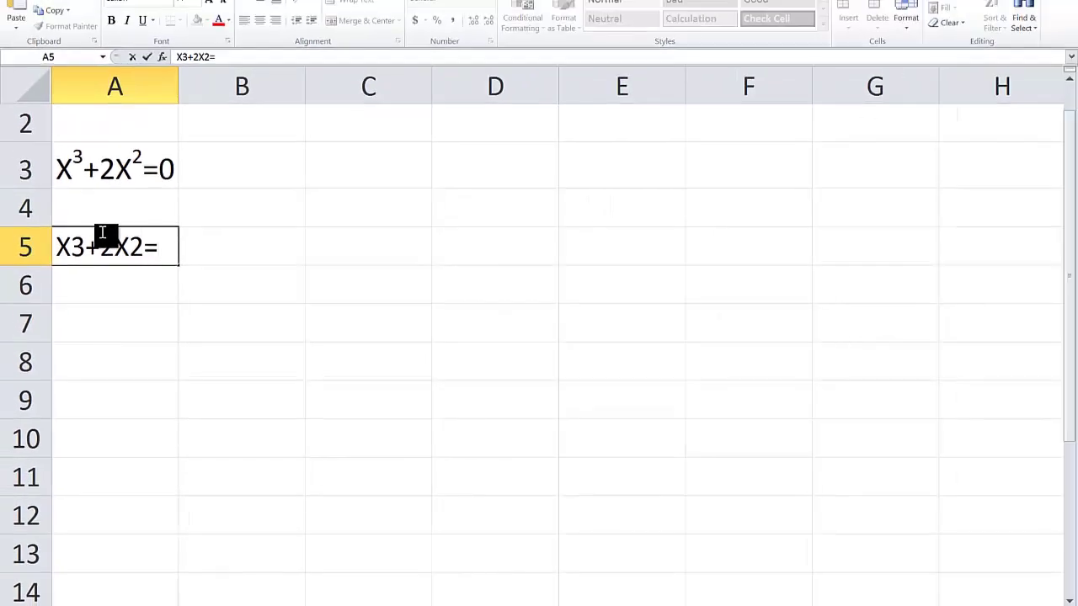
text(0)
click(368, 361)
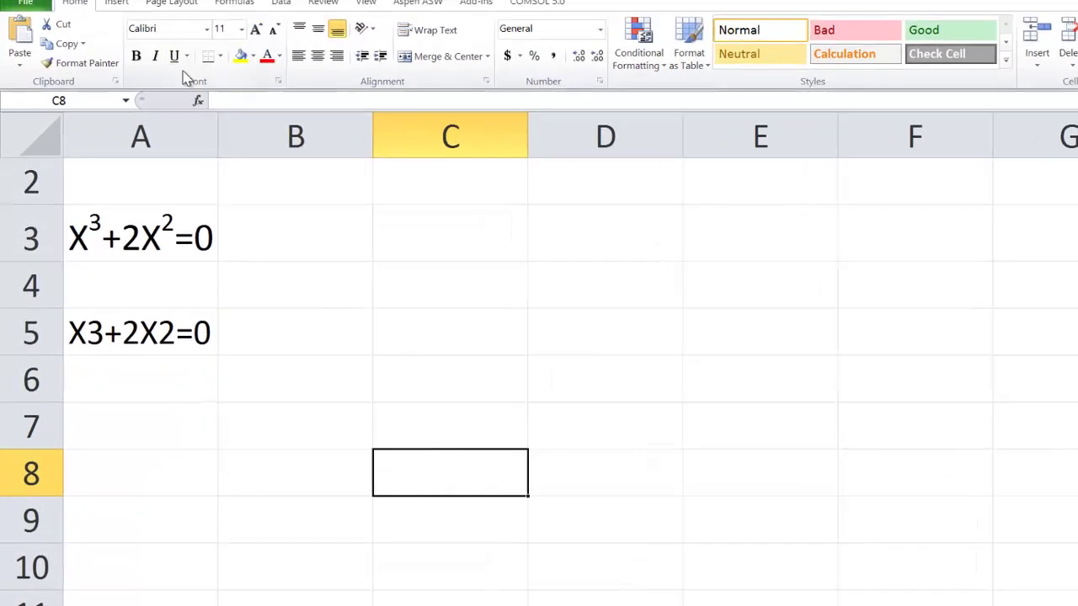
Step: Superscript the 3 and then the 2 in cell A5 via Format Cells
click(102, 341)
mouse_move(92, 358)
mouse_down()
mouse_move(178, 357)
mouse_move(91, 356)
mouse_up()
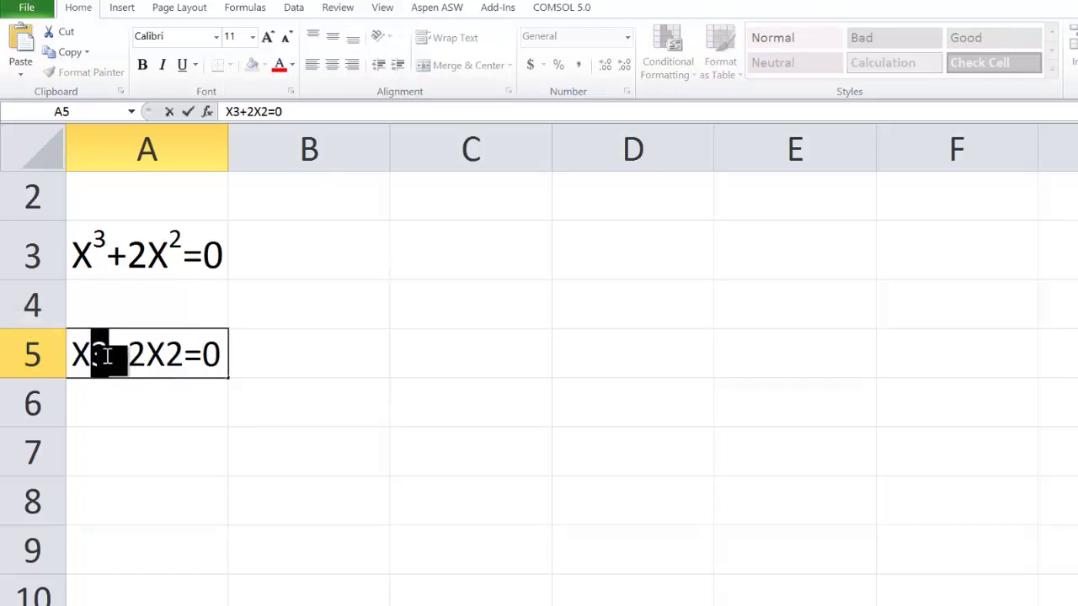
click(291, 90)
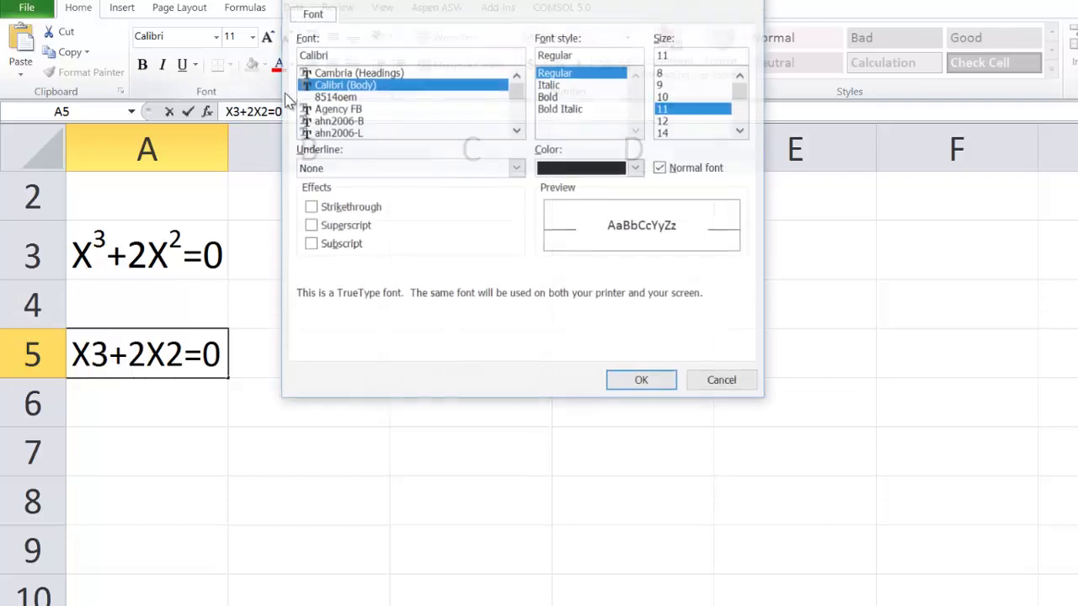
click(310, 226)
click(642, 381)
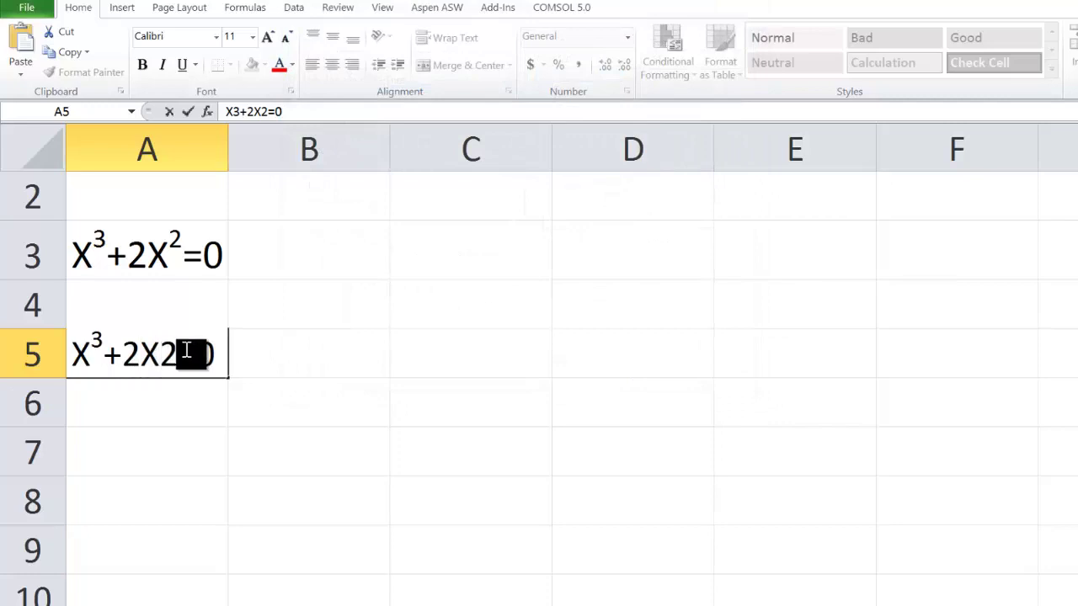
drag(187, 353, 168, 352)
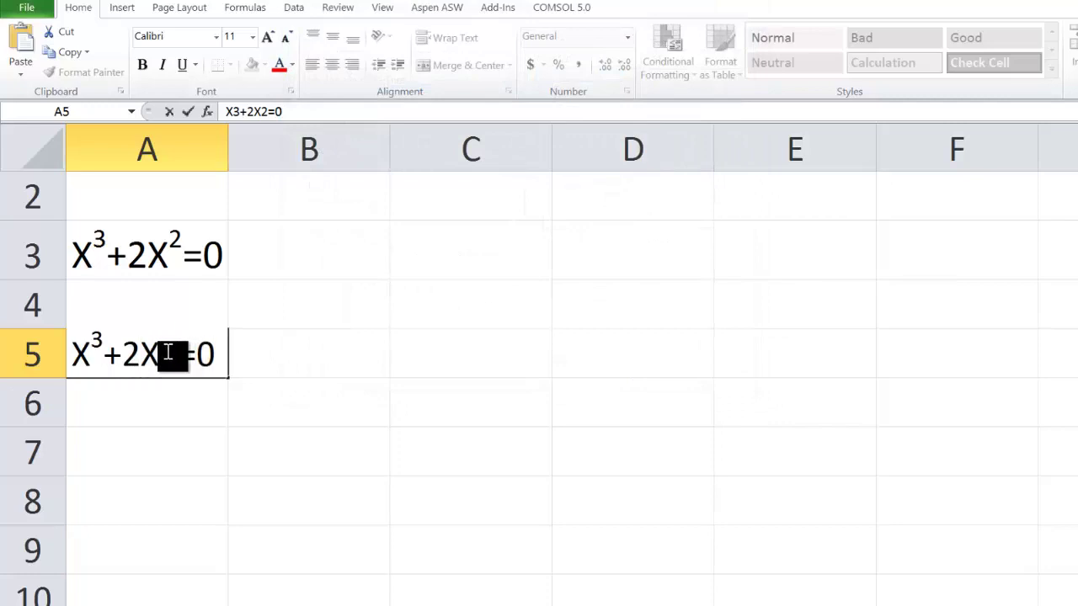
click(292, 92)
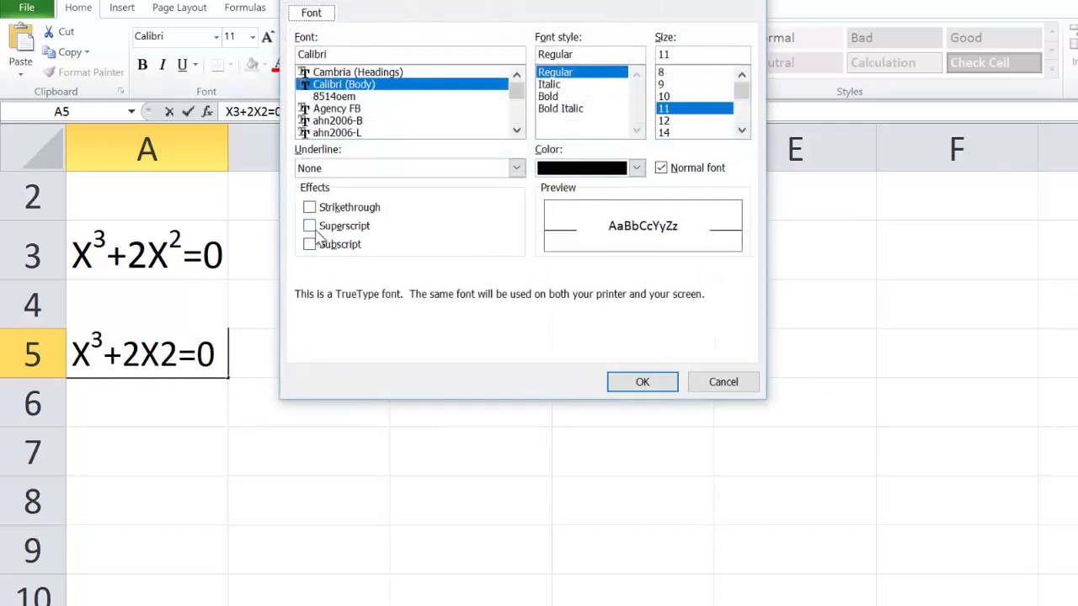
click(325, 233)
click(632, 382)
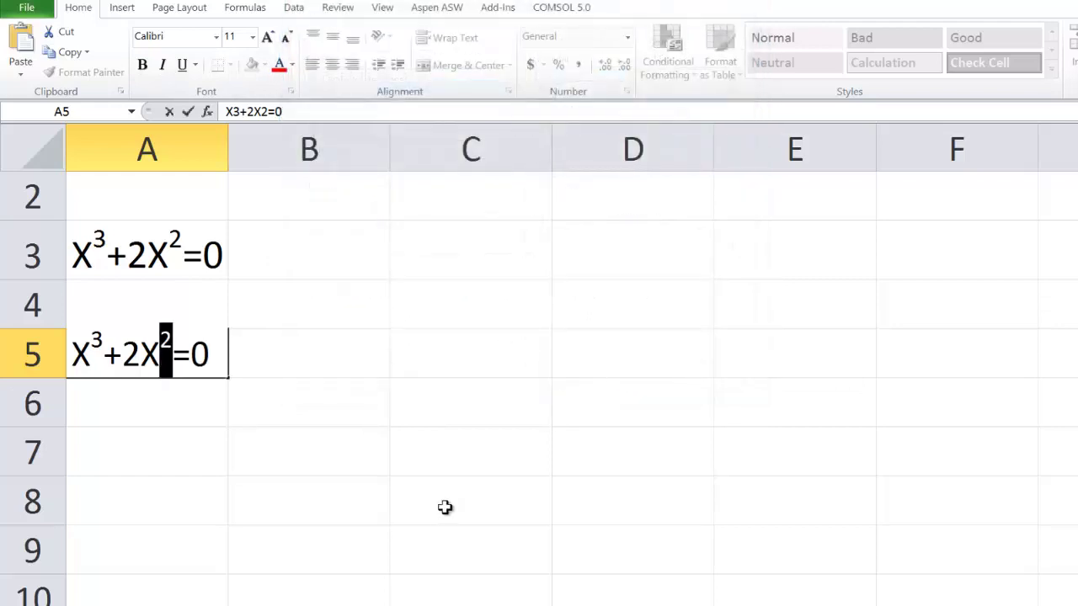
click(431, 521)
click(164, 574)
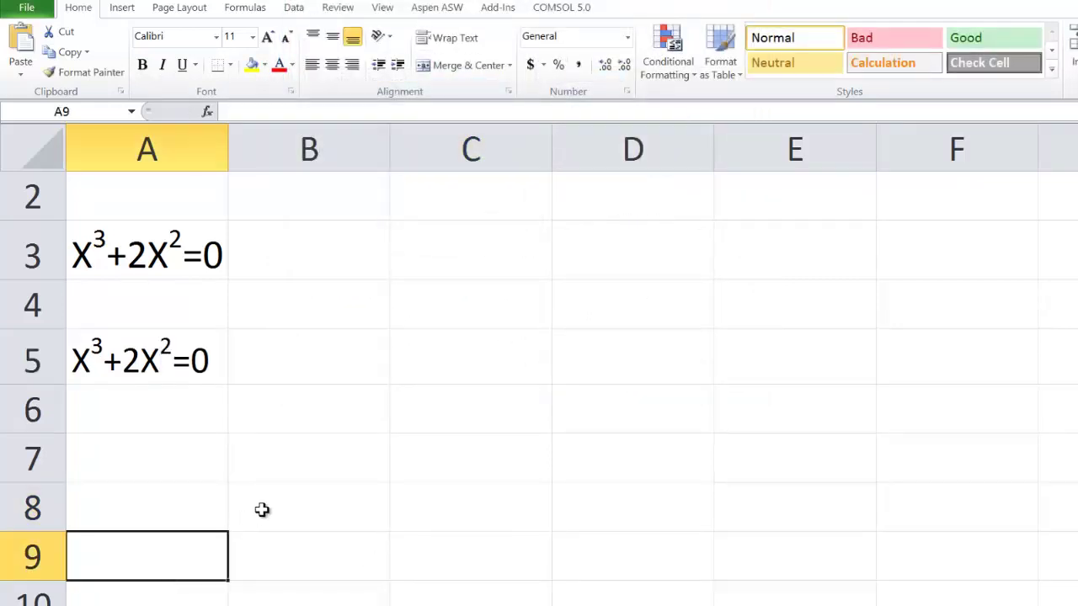